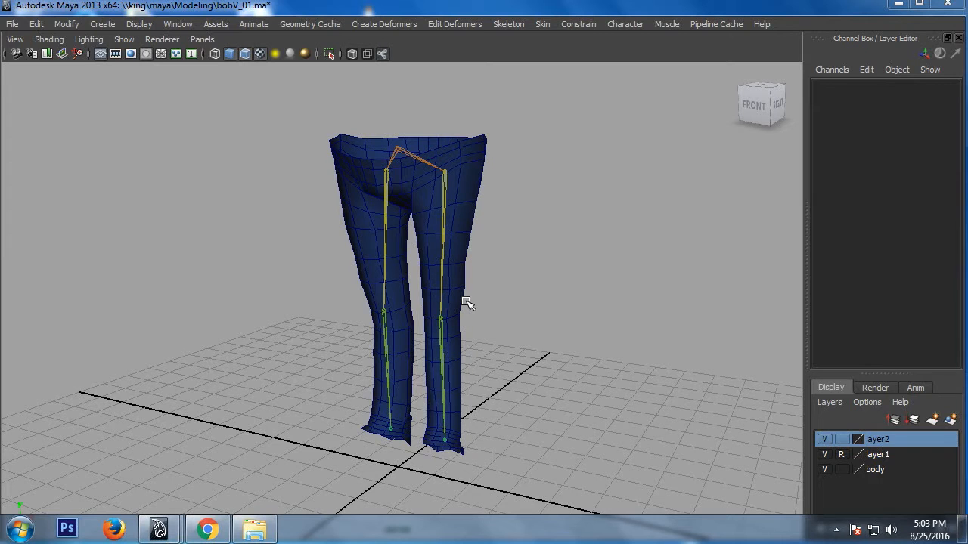
# Examine the trousers mesh, its construction history and the leg joints it is skinned to
pyautogui.click(460, 251)
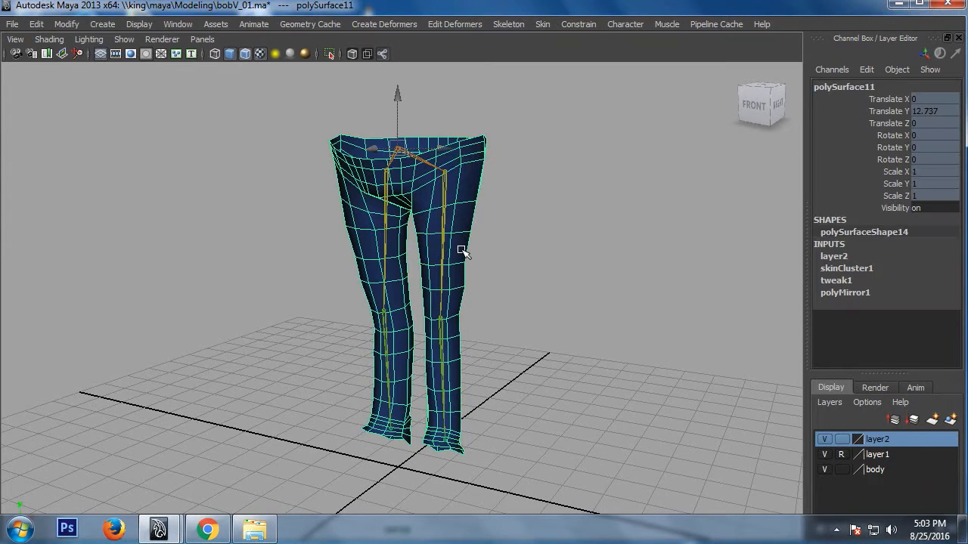
pyautogui.click(527, 317)
pyautogui.keyDown('alt'); pyautogui.moveTo(527, 317); pyautogui.dragTo(473, 339); pyautogui.keyUp('alt')
pyautogui.moveTo(432, 221); pyautogui.dragTo(493, 239)
pyautogui.moveTo(431, 361); pyautogui.dragTo(486, 373)
pyautogui.keyDown('alt'); pyautogui.moveTo(521, 369); pyautogui.dragTo(484, 362); pyautogui.keyUp('alt')
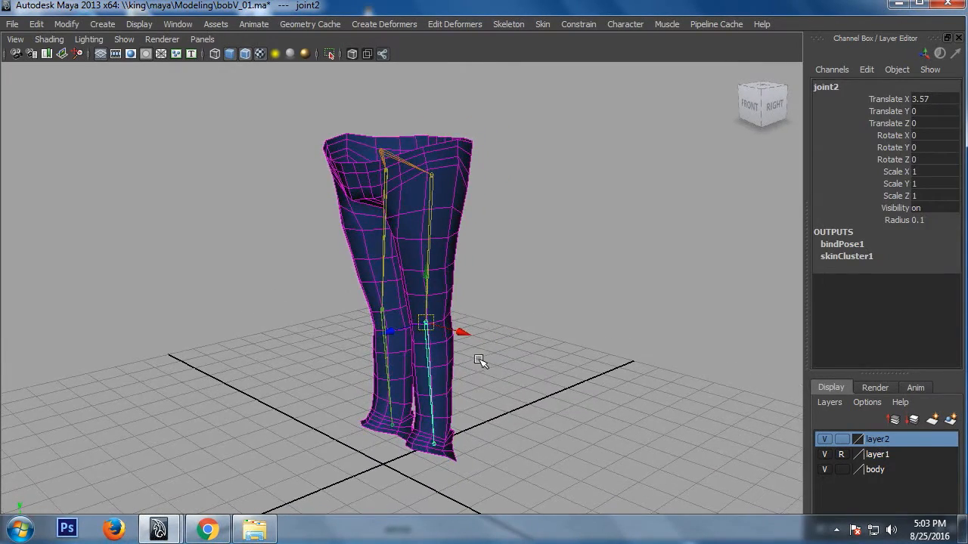
pyautogui.click(567, 324)
pyautogui.click(460, 158)
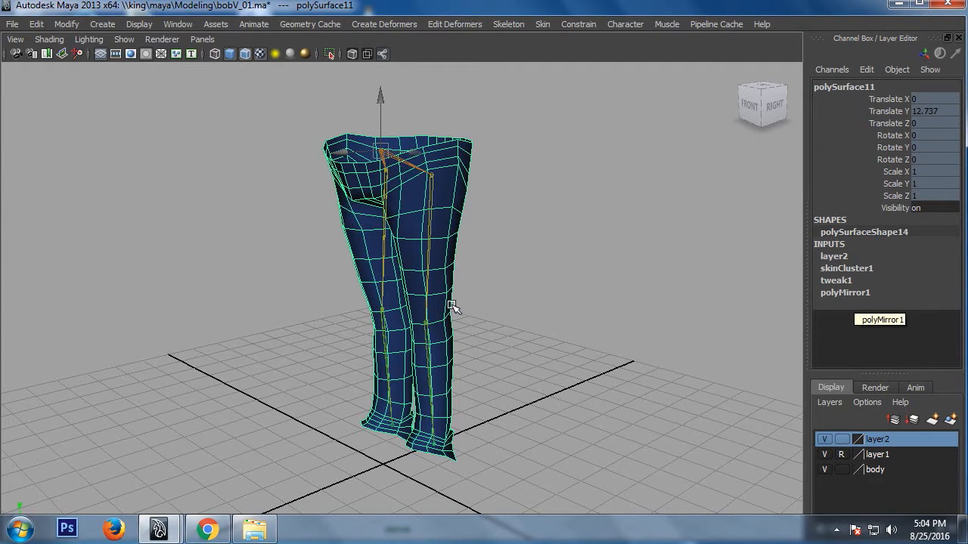
# Try rotating the lower-leg joint to test how the skinned trousers deform
pyautogui.moveTo(389, 344); pyautogui.dragTo(451, 360)
pyautogui.press('e')
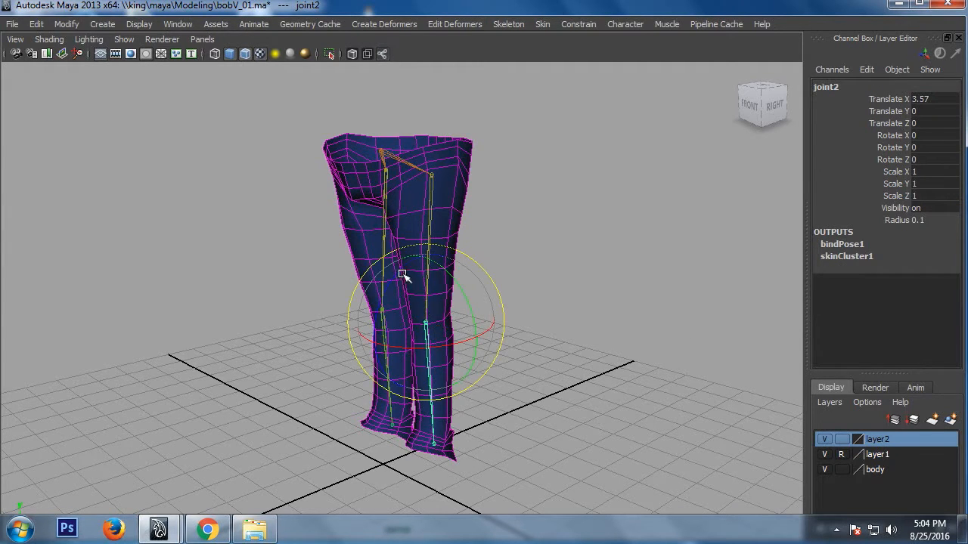
pyautogui.moveTo(400, 275); pyautogui.dragTo(434, 304)
pyautogui.click(536, 282)
# Select the trousers mesh and open its UV layout in the UV Texture Editor, framing the full 0-to-1 square
pyautogui.click(448, 177)
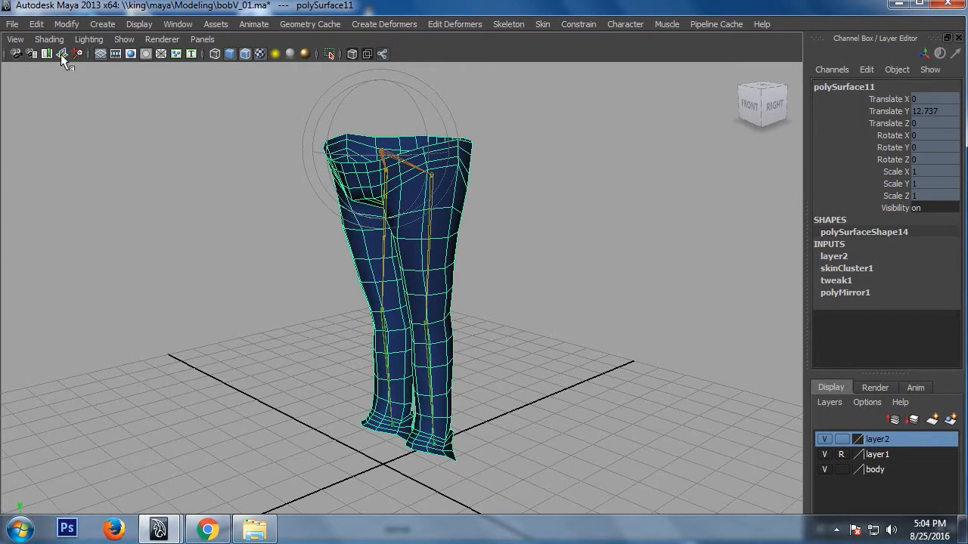
pyautogui.click(176, 23)
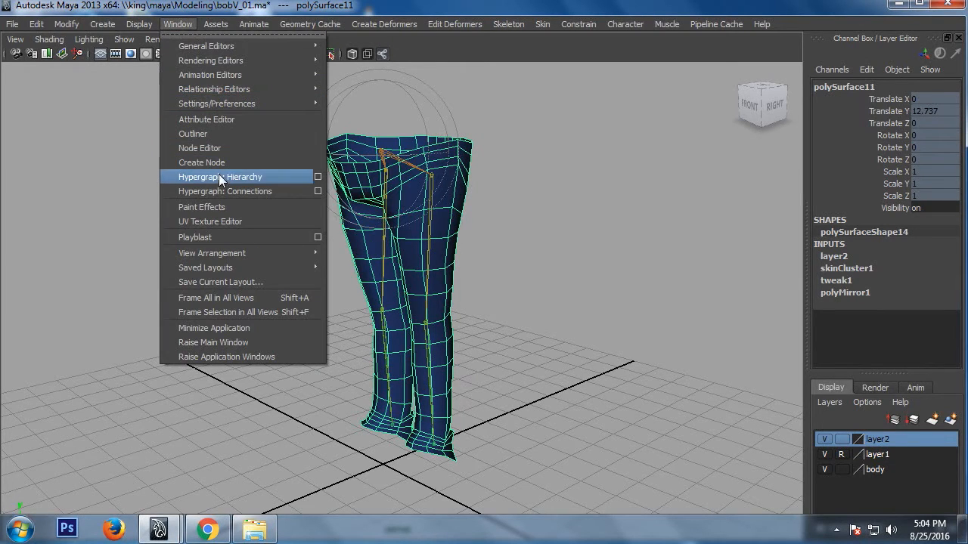
pyautogui.click(222, 222)
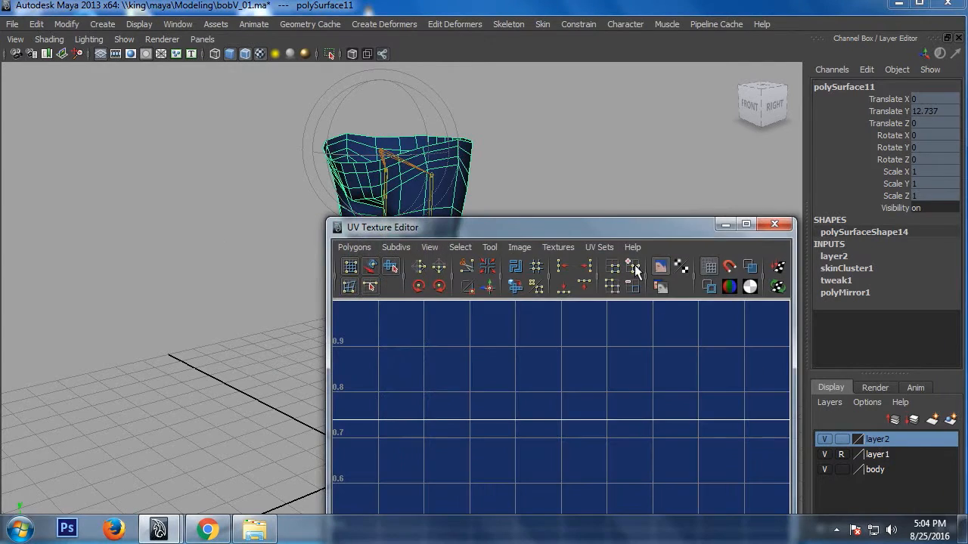
pyautogui.moveTo(645, 223); pyautogui.dragTo(710, 59)
pyautogui.scroll(-5, 621, 330)
pyautogui.keyDown('alt'); pyautogui.moveTo(620, 329); pyautogui.dragTo(626, 298, button='middle'); pyautogui.keyUp('alt')
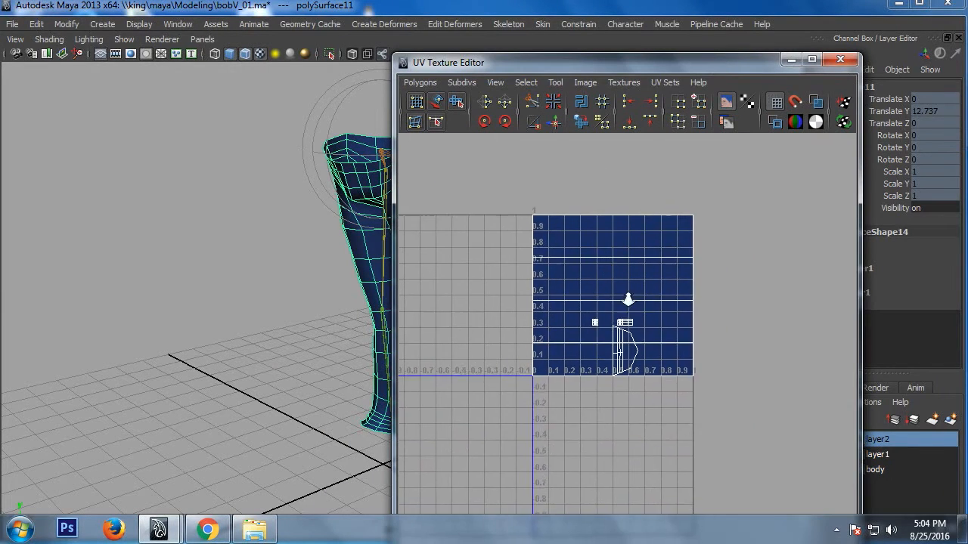
# Hide the texture image behind the UVs and move the UV Texture Editor clear of the trousers model
pyautogui.scroll(2, 627, 298)
pyautogui.click(728, 101)
pyautogui.scroll(2, 676, 229)
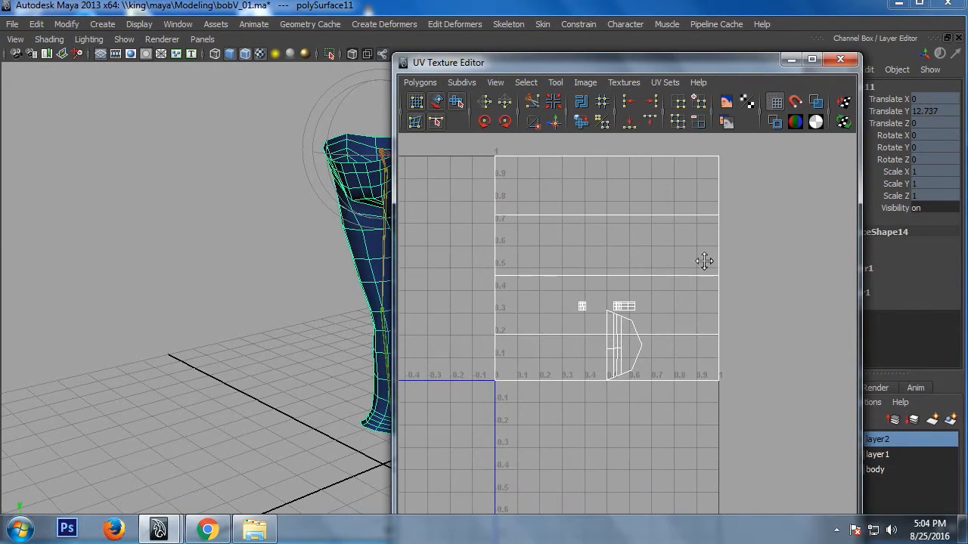
pyautogui.keyDown('alt'); pyautogui.moveTo(704, 262); pyautogui.dragTo(702, 298, button='middle'); pyautogui.keyUp('alt')
pyautogui.scroll(2, 699, 337)
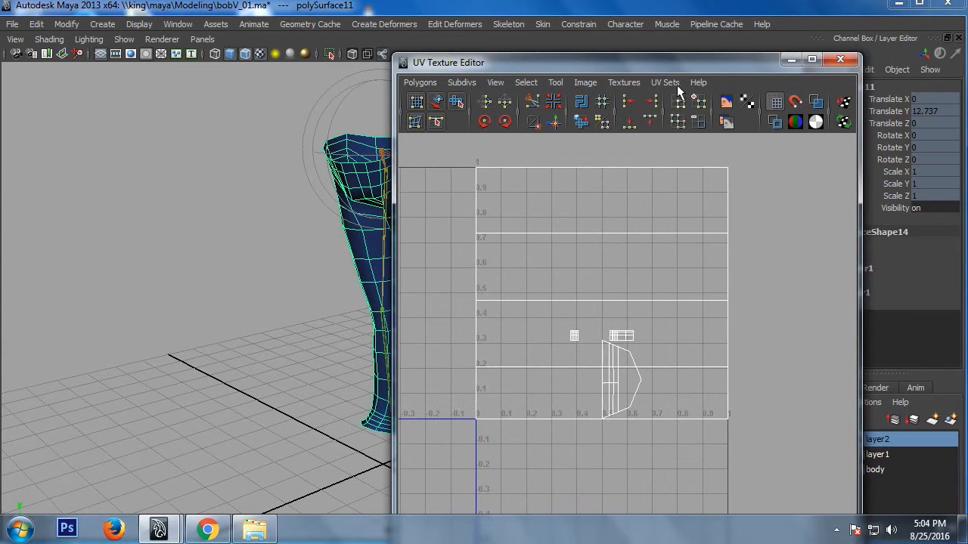
pyautogui.moveTo(681, 63); pyautogui.dragTo(782, 97)
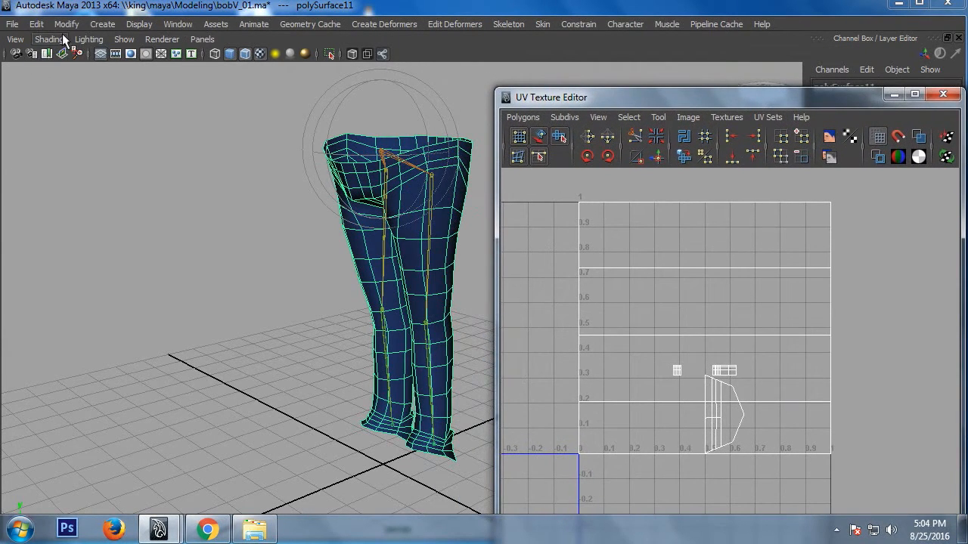
# Restore the full interface around the viewport and switch to the Polygons menu set
pyautogui.click(169, 157)
pyautogui.hotkey('ctrl', 'space')
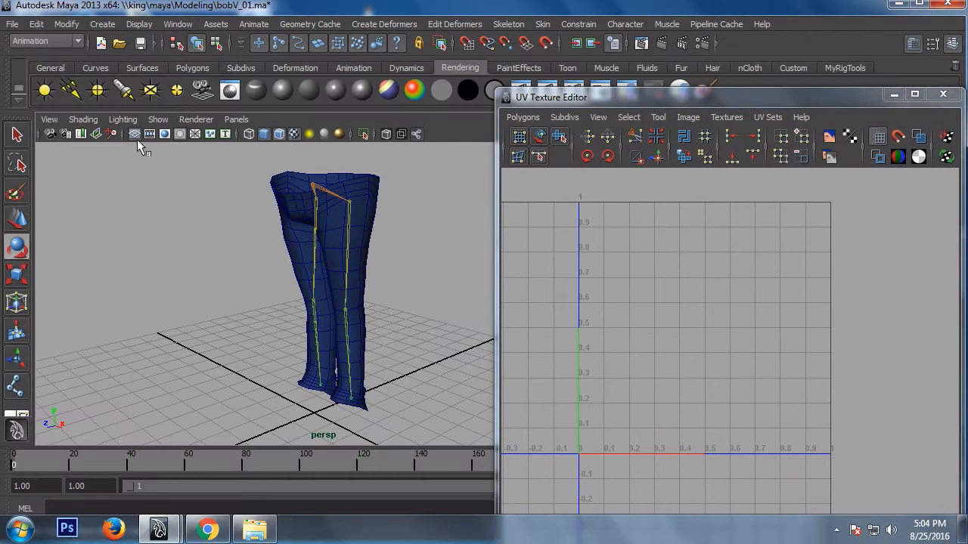
pyautogui.click(62, 40)
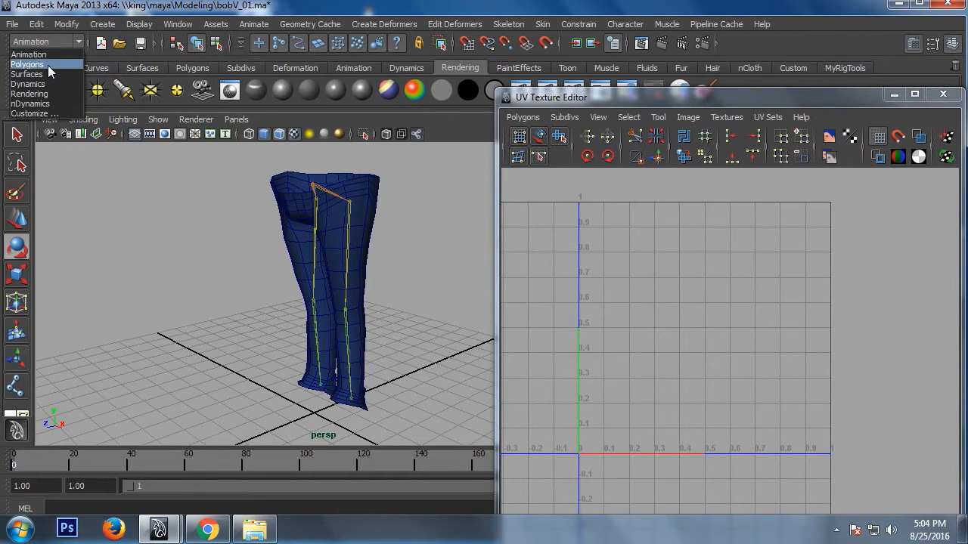
pyautogui.click(48, 65)
# Apply automatic UV mapping to the trousers mesh with 6 planes, optimized for fewer pieces and inserted before deformers
pyautogui.click(370, 230)
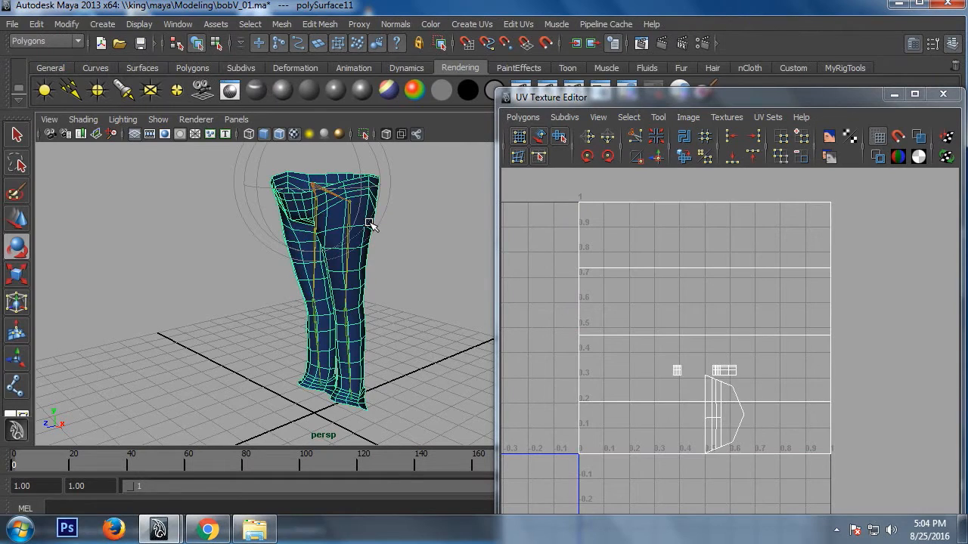
pyautogui.click(475, 25)
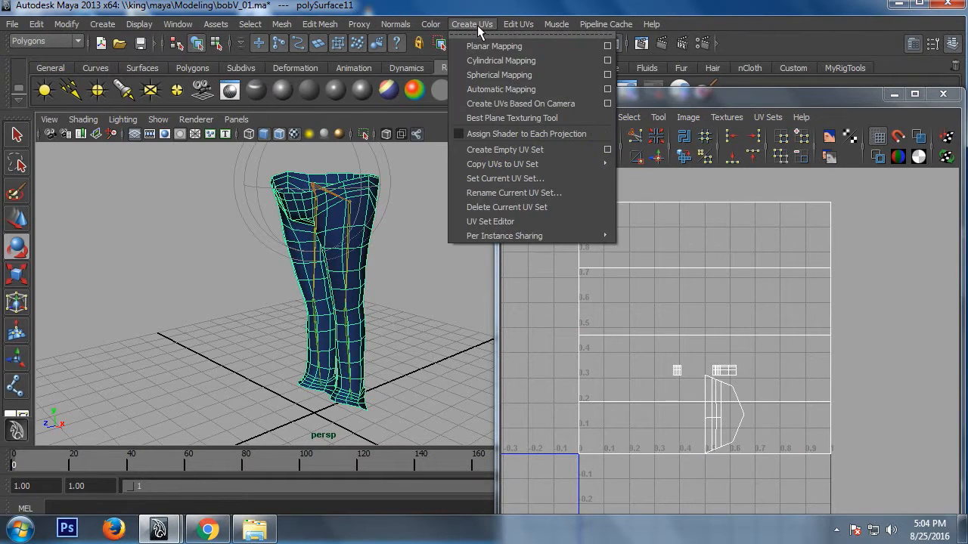
pyautogui.click(605, 89)
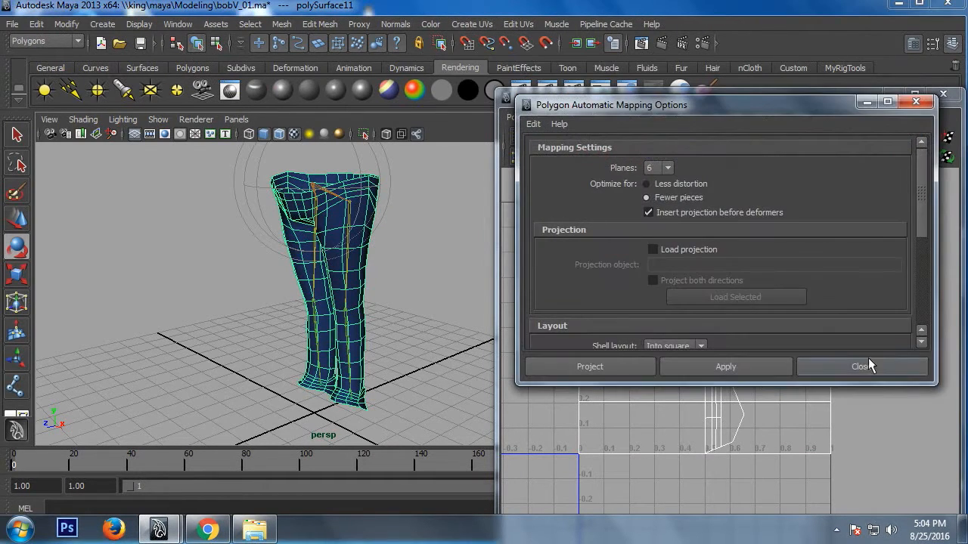
pyautogui.click(623, 362)
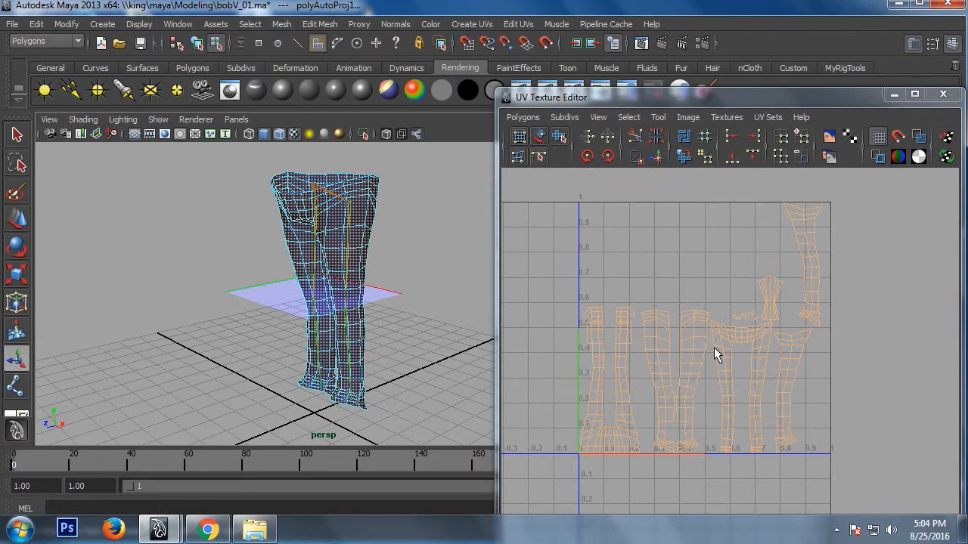
# Turn on shaded display of the UV shells and frame the new trousers layout
pyautogui.keyDown('alt'); pyautogui.moveTo(674, 350); pyautogui.dragTo(742, 304, button='middle'); pyautogui.keyUp('alt')
pyautogui.click(733, 309)
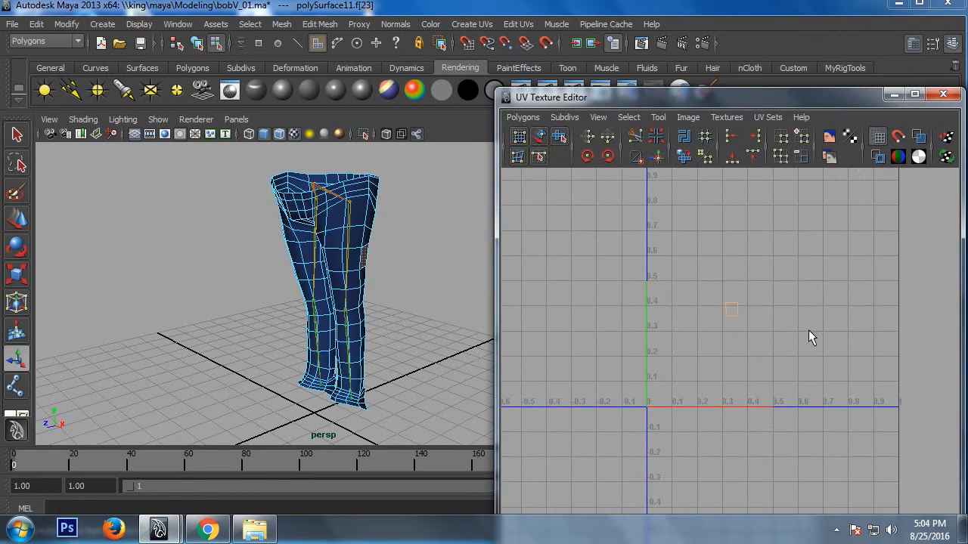
pyautogui.click(917, 137)
pyautogui.scroll(4, 782, 335)
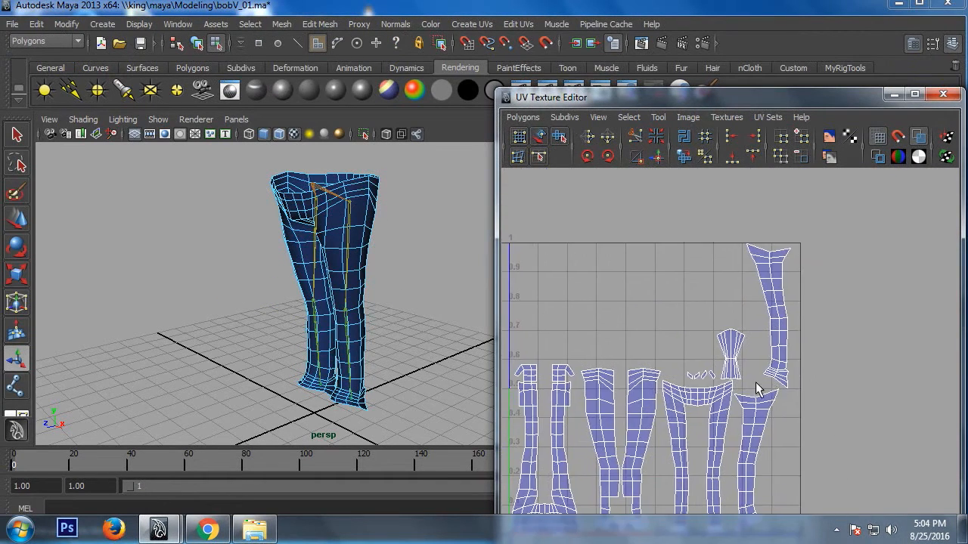
pyautogui.keyDown('alt'); pyautogui.moveTo(758, 389); pyautogui.dragTo(786, 302, button='middle'); pyautogui.keyUp('alt')
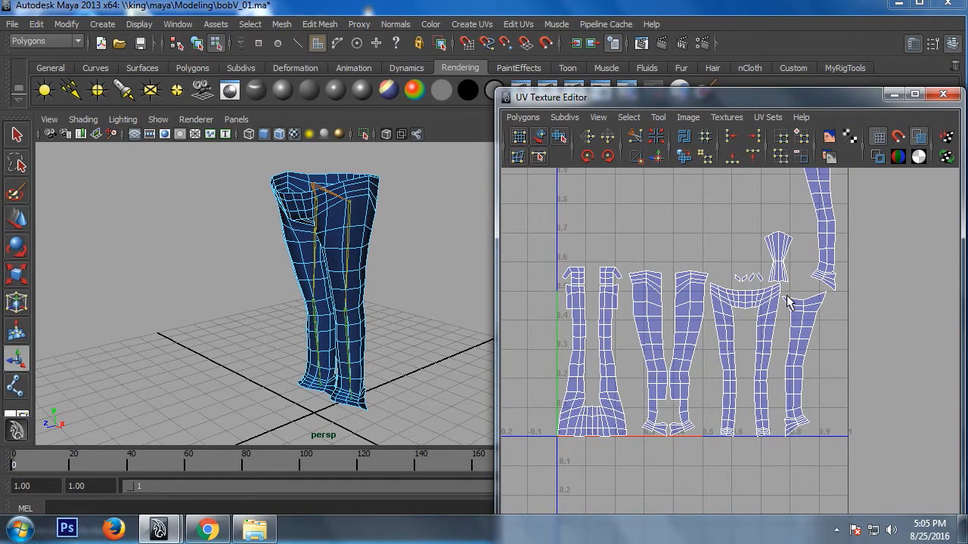
# Move and sew the outer side edges of the two narrow leg strips to their matching wider leg shells
pyautogui.keyDown('alt'); pyautogui.moveTo(514, 342); pyautogui.dragTo(593, 321, button='middle'); pyautogui.keyUp('alt')
pyautogui.keyDown('alt'); pyautogui.moveTo(593, 320); pyautogui.dragTo(620, 253, button='right'); pyautogui.keyUp('alt')
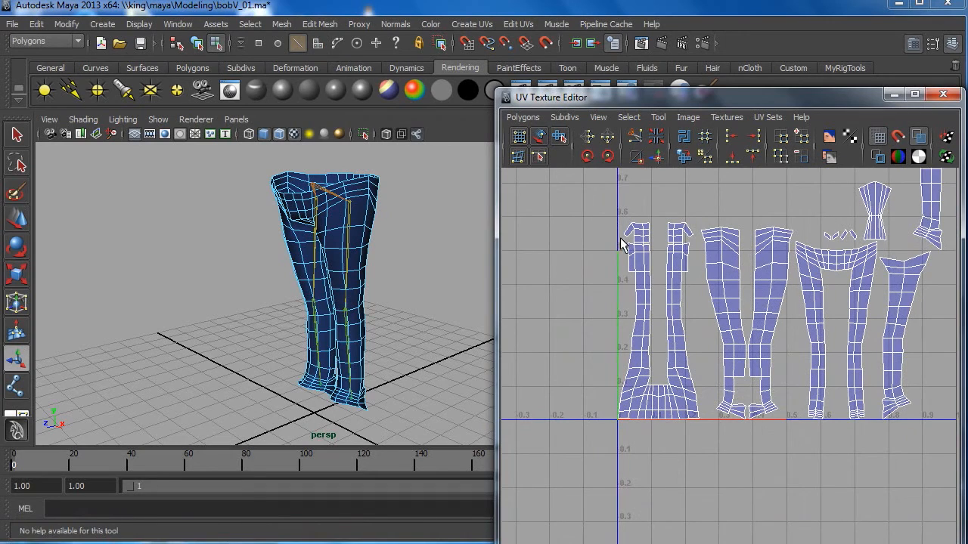
pyautogui.moveTo(618, 249); pyautogui.dragTo(634, 409)
pyautogui.press('g')
pyautogui.moveTo(631, 287); pyautogui.dragTo(641, 317)
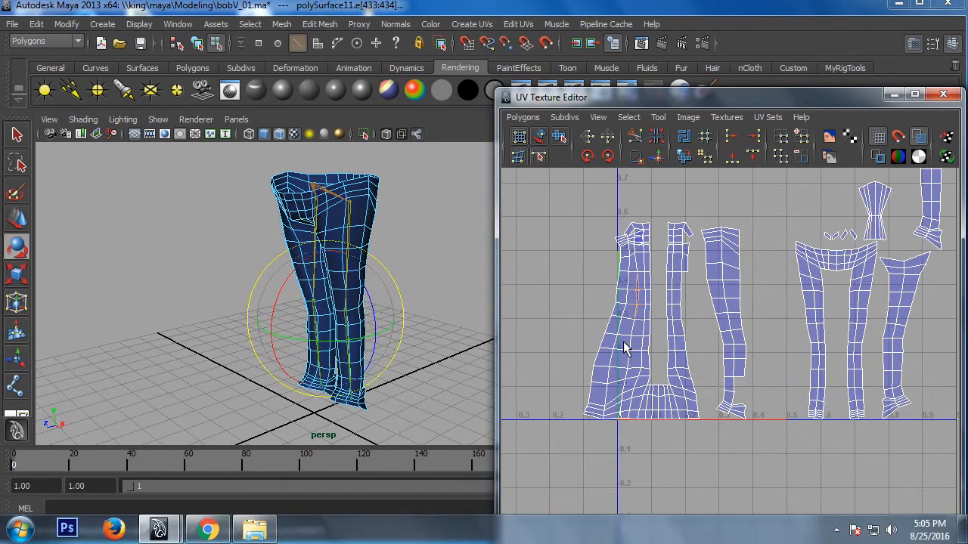
pyautogui.moveTo(739, 242); pyautogui.dragTo(774, 411)
pyautogui.press('g')
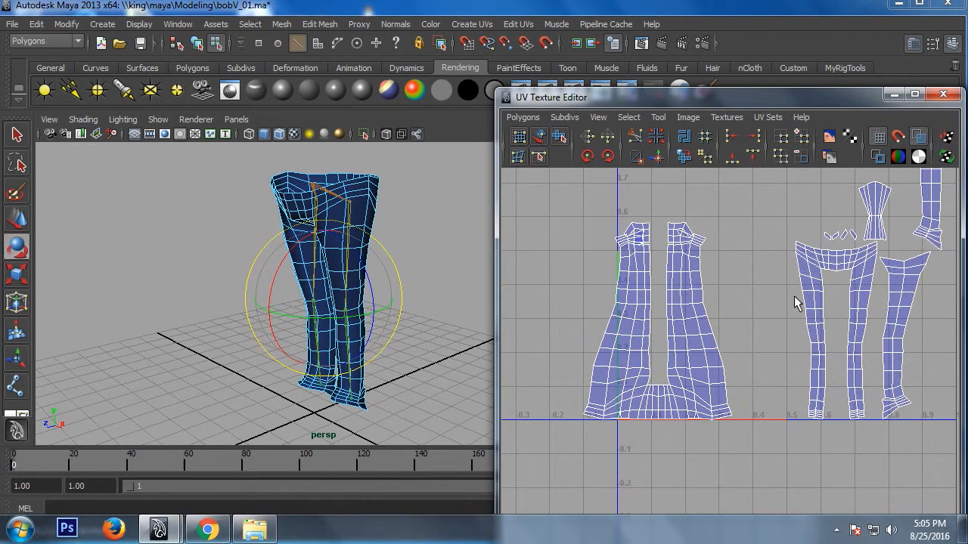
# Try to move and sew the outer side edge of the joined leg shell to the waist-and-legs shell
pyautogui.keyDown('alt'); pyautogui.moveTo(795, 302); pyautogui.dragTo(703, 340, button='middle'); pyautogui.keyUp('alt')
pyautogui.moveTo(643, 287); pyautogui.dragTo(666, 452)
pyautogui.press('g')
pyautogui.scroll(-3, 709, 366)
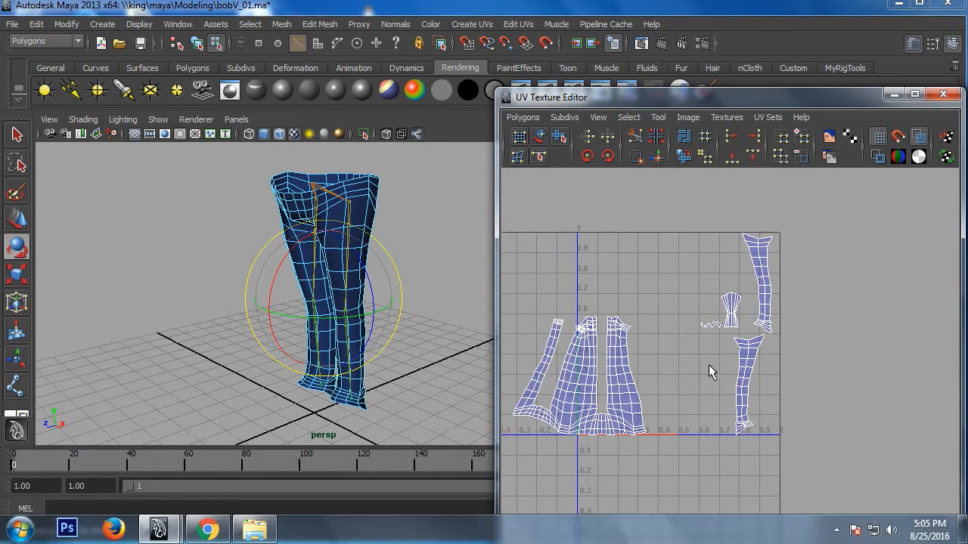
pyautogui.keyDown('alt'); pyautogui.moveTo(709, 366); pyautogui.dragTo(760, 349, button='middle'); pyautogui.keyUp('alt')
pyautogui.hotkey('ctrl', 'z')
pyautogui.scroll(3, 802, 362)
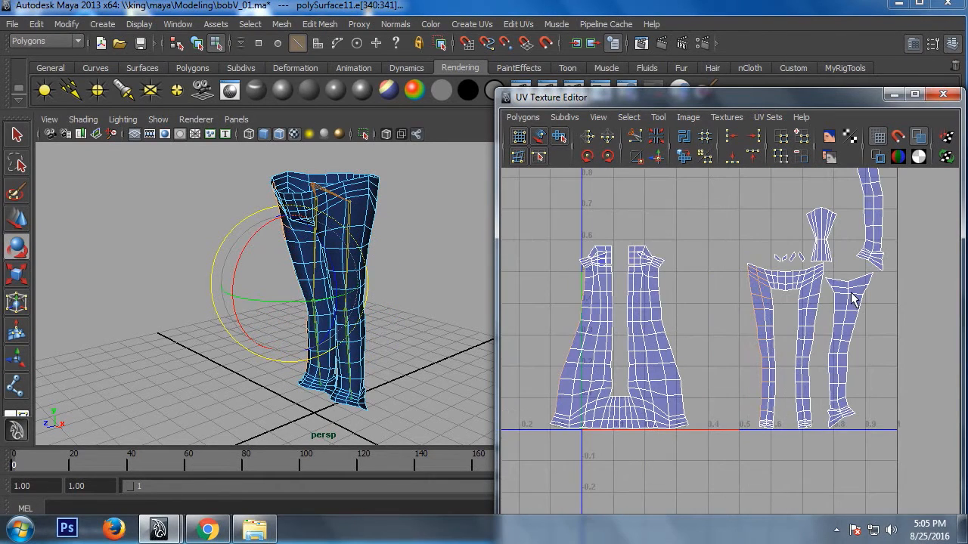
# Move and sew the single leg shell's side edges to the waist-and-legs shell, and select edges on the remaining separate leg shell
pyautogui.moveTo(850, 289); pyautogui.dragTo(869, 411)
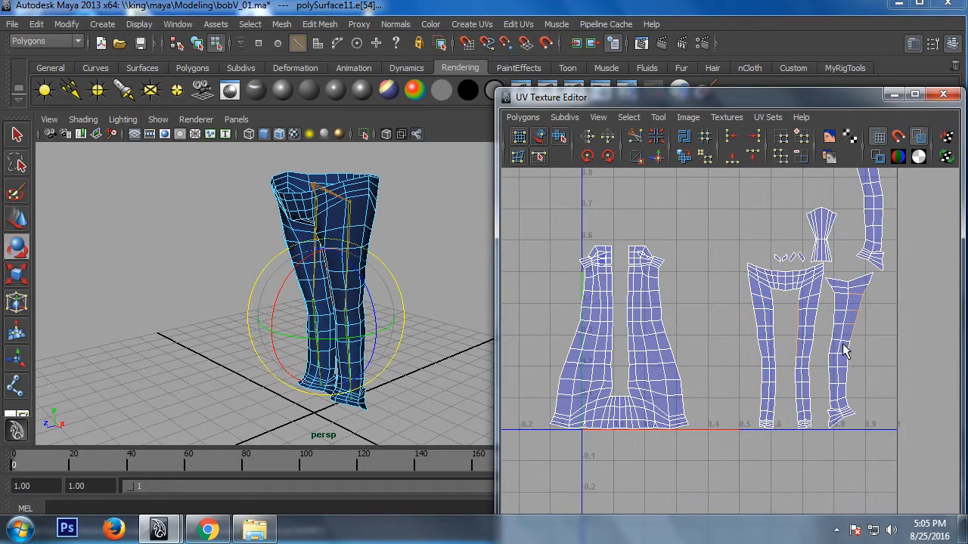
pyautogui.keyDown('shift'); pyautogui.moveTo(847, 340); pyautogui.dragTo(865, 409); pyautogui.keyUp('shift')
pyautogui.keyDown('shift'); pyautogui.moveTo(867, 409); pyautogui.dragTo(872, 344, button='right'); pyautogui.keyUp('shift')
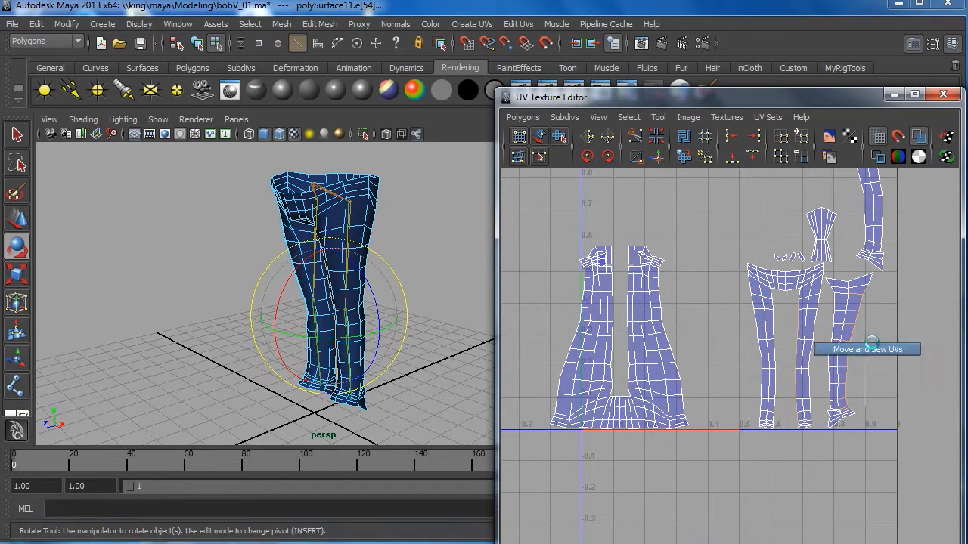
pyautogui.keyDown('alt'); pyautogui.moveTo(864, 242); pyautogui.dragTo(799, 280, button='middle'); pyautogui.keyUp('alt')
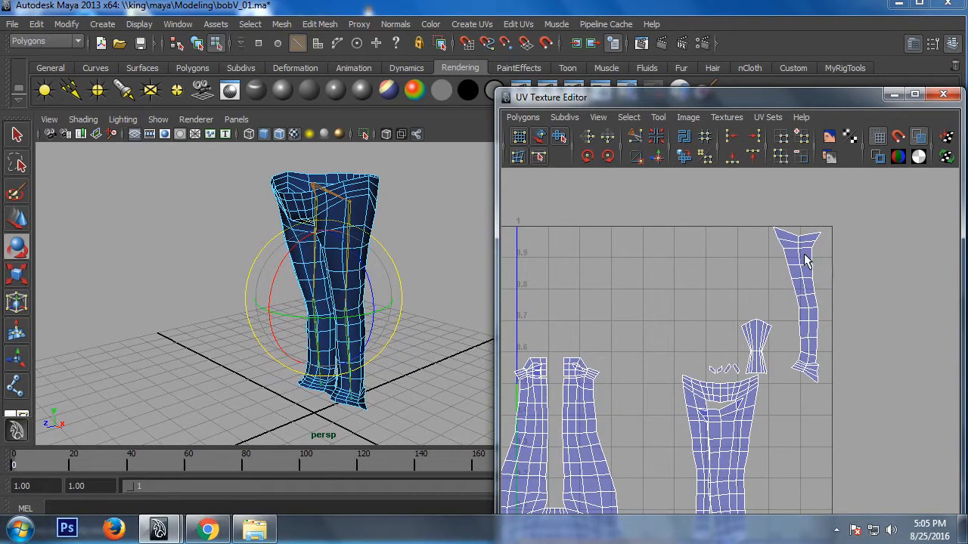
pyautogui.keyDown('alt'); pyautogui.moveTo(668, 424); pyautogui.dragTo(687, 388, button='middle'); pyautogui.keyUp('alt')
pyautogui.moveTo(782, 202); pyautogui.dragTo(830, 347)
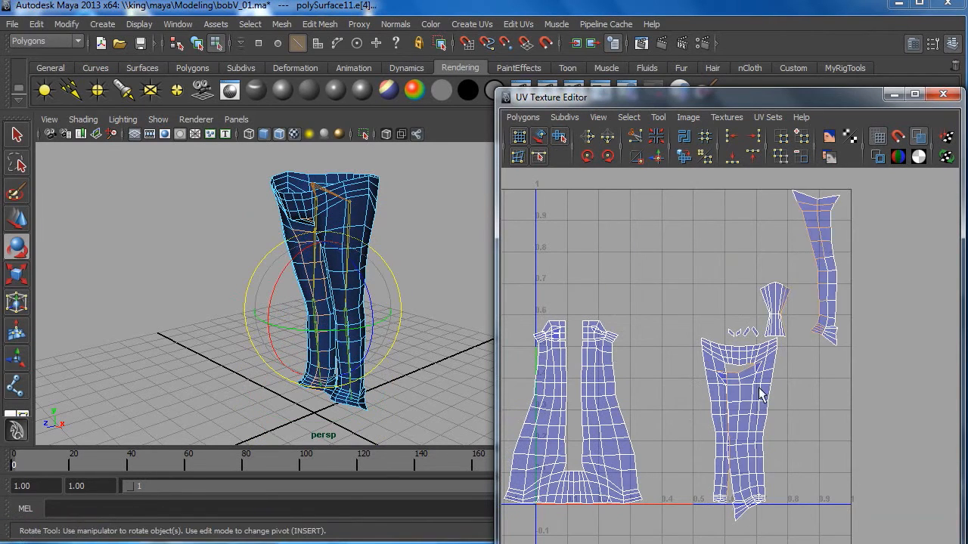
pyautogui.keyDown('alt'); pyautogui.moveTo(760, 393); pyautogui.dragTo(820, 300, button='middle'); pyautogui.keyUp('alt')
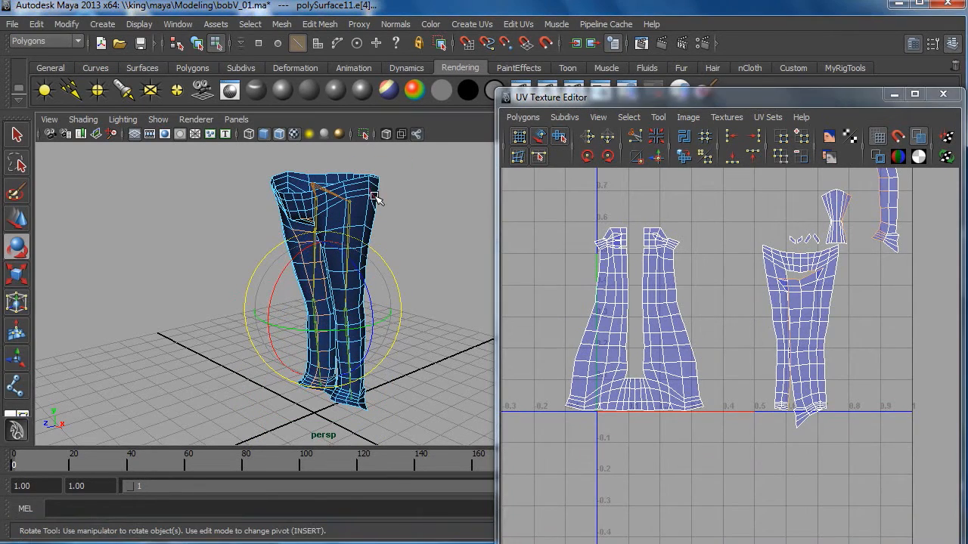
# Leave edge selection for object mode and select the whole trousers mesh
pyautogui.click(375, 196)
pyautogui.moveTo(355, 267); pyautogui.dragTo(412, 251, button='right')
pyautogui.click(409, 338)
pyautogui.click(358, 320)
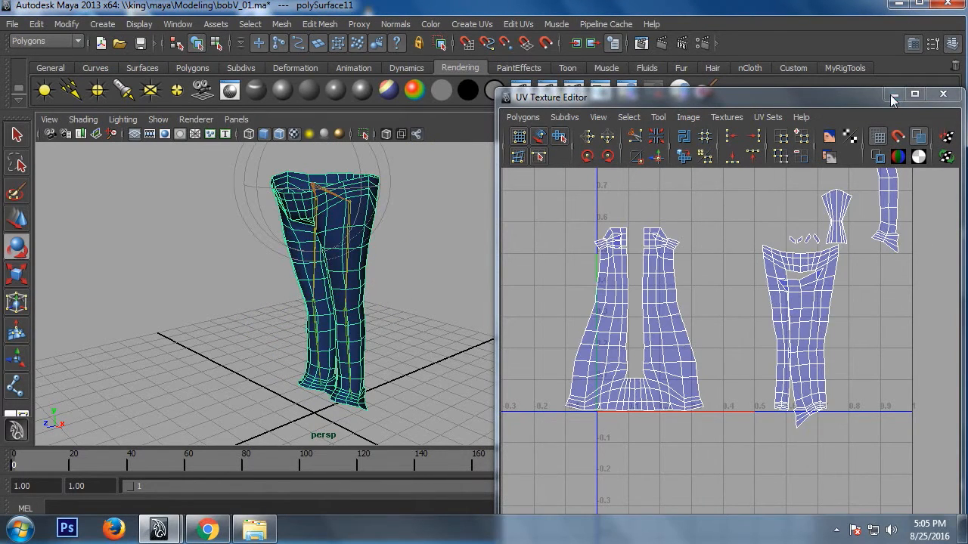
# Minimize the UV Texture Editor and enlarge the Channel Box to examine the mesh's full list of input history nodes
pyautogui.click(892, 94)
pyautogui.click(957, 198)
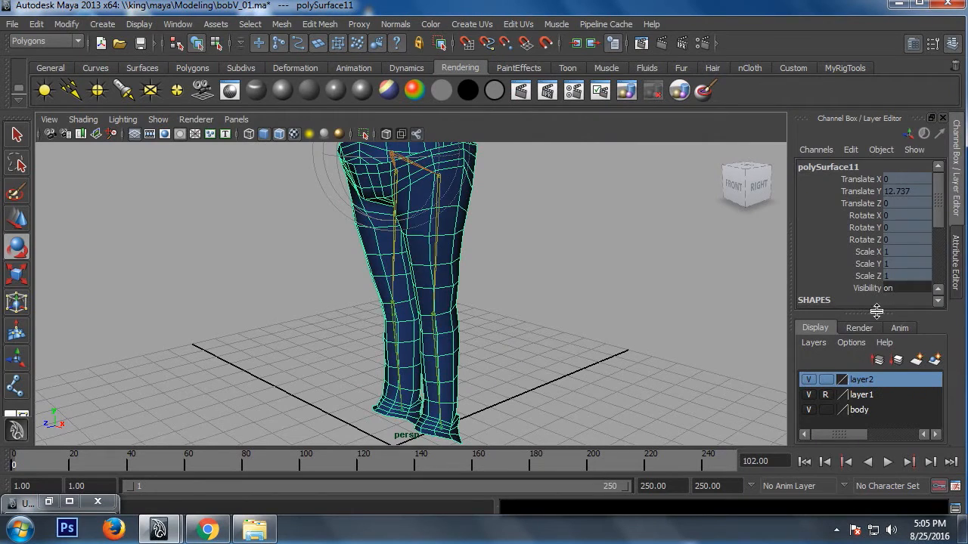
pyautogui.moveTo(876, 312); pyautogui.dragTo(871, 443)
pyautogui.scroll(-1, 906, 310)
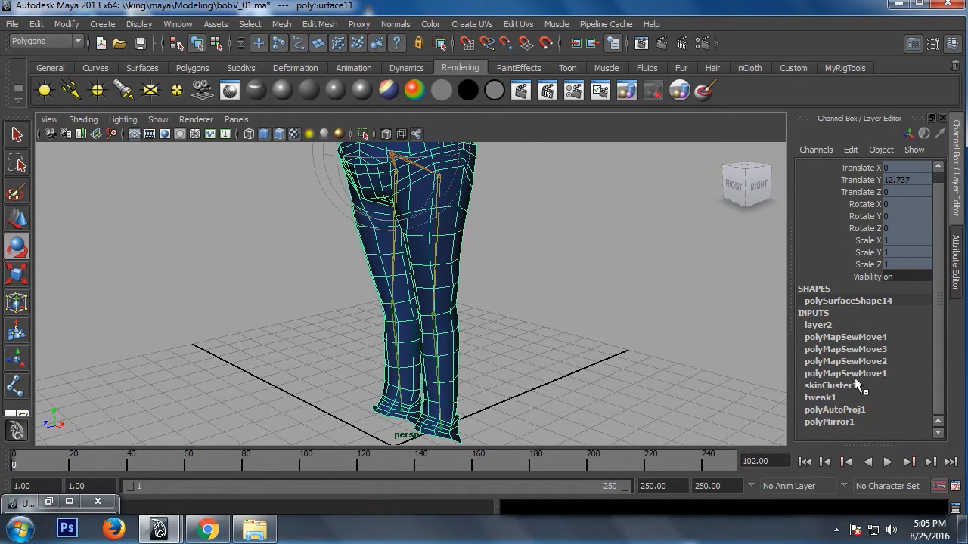
pyautogui.moveTo(529, 312)
pyautogui.keyDown('alt'); pyautogui.mouseDown()
pyautogui.moveTo(563, 306)
pyautogui.moveTo(517, 310)
pyautogui.mouseUp(); pyautogui.keyUp('alt')
pyautogui.click(513, 316)
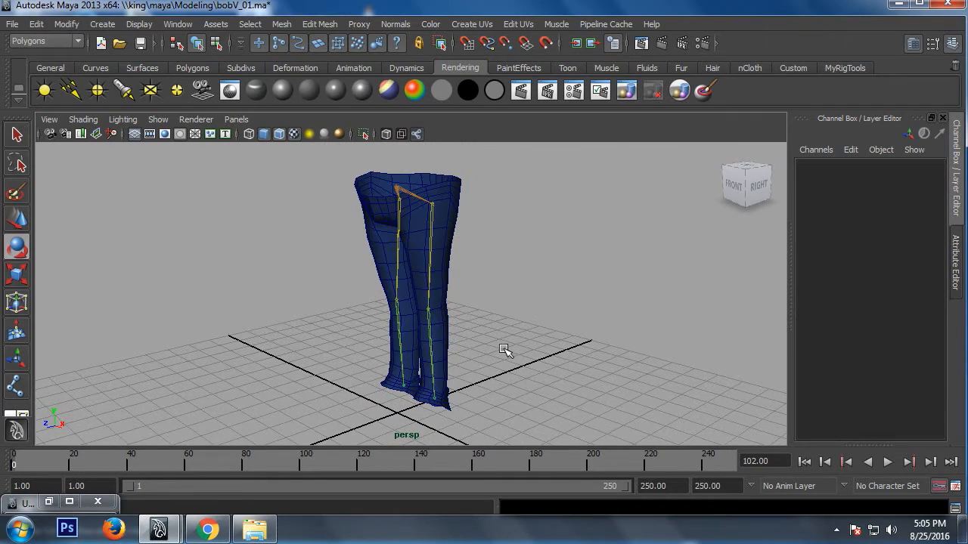
pyautogui.keyDown('alt'); pyautogui.moveTo(507, 350); pyautogui.dragTo(469, 250); pyautogui.keyUp('alt')
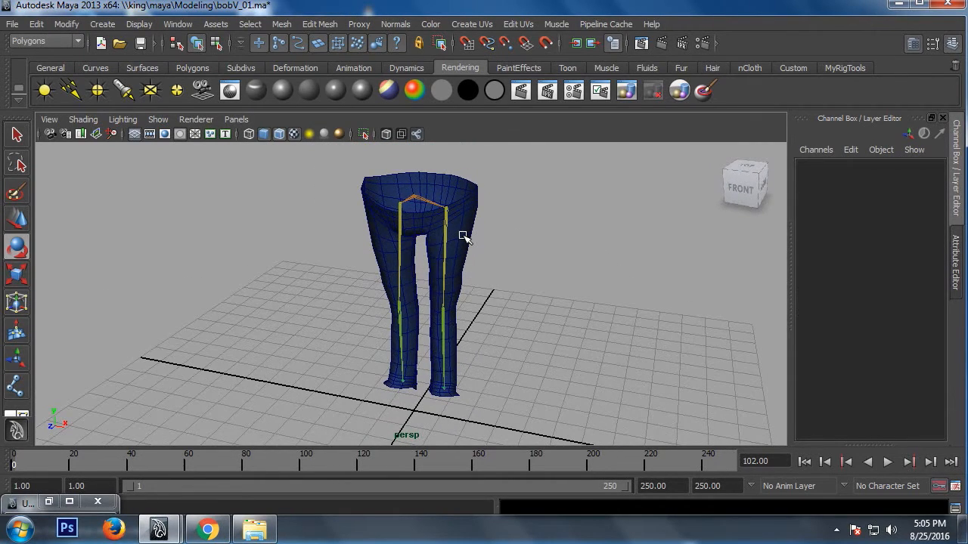
# Delete the non-deformer history of the skinned trousers mesh, keeping its skin cluster
pyautogui.click(463, 236)
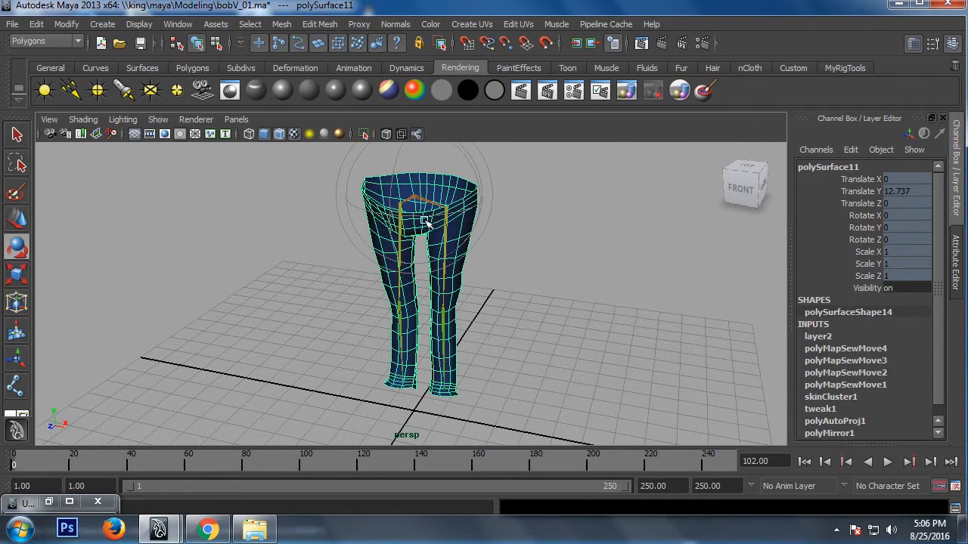
pyautogui.click(36, 25)
pyautogui.moveTo(131, 178)
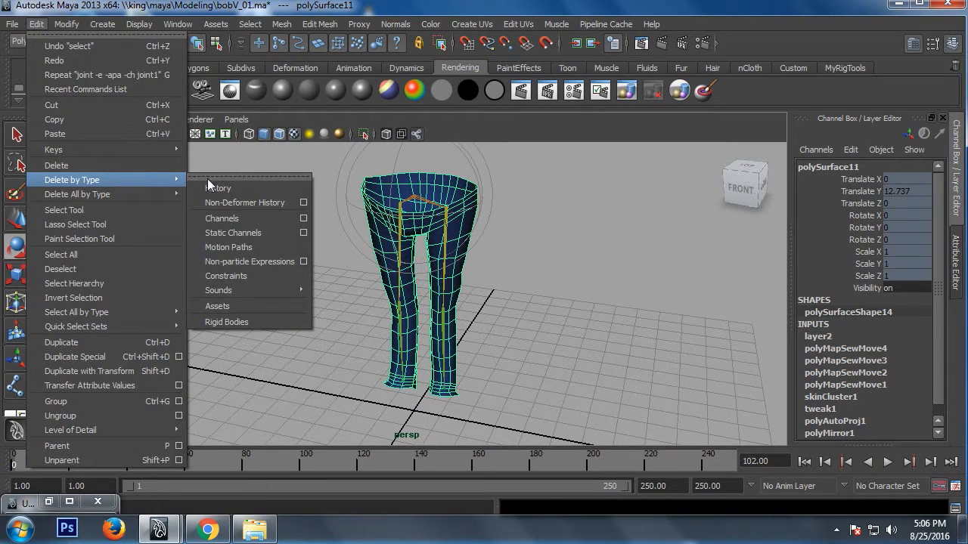
pyautogui.click(281, 203)
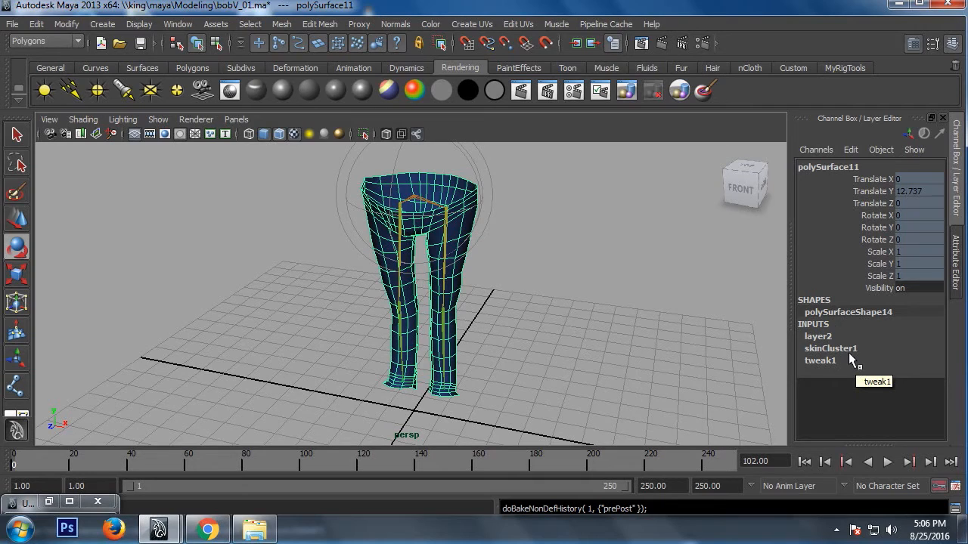
# Select the knee joint joint2 and try rotating it to test how the skinned trousers deform
pyautogui.keyDown('alt'); pyautogui.moveTo(509, 302); pyautogui.dragTo(543, 348); pyautogui.keyUp('alt')
pyautogui.click(525, 329)
pyautogui.click(443, 299)
pyautogui.keyDown('alt'); pyautogui.moveTo(452, 299); pyautogui.dragTo(448, 349, button='middle'); pyautogui.keyUp('alt')
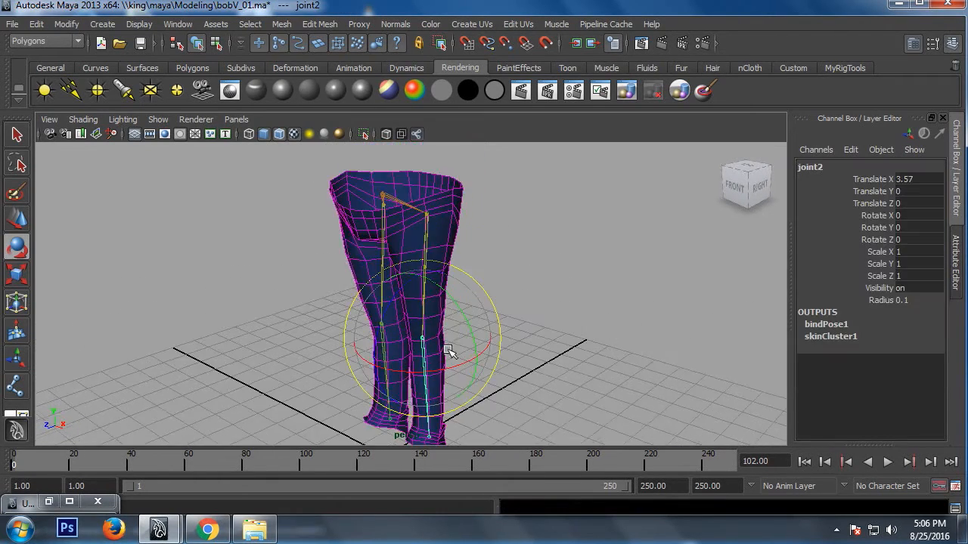
pyautogui.moveTo(396, 297); pyautogui.dragTo(425, 281)
# Clear the joint selection and reselect the trousers mesh to check its input history
pyautogui.click(570, 289)
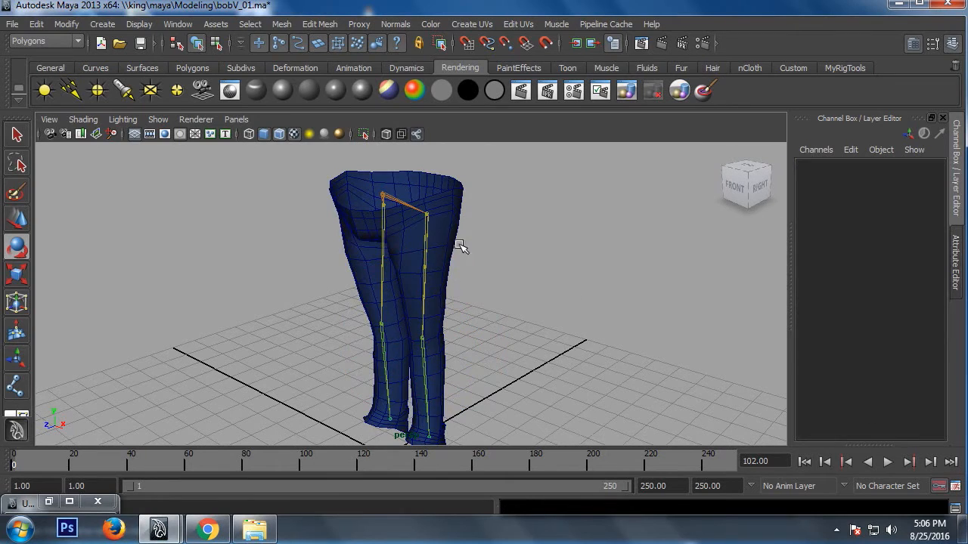
pyautogui.click(446, 215)
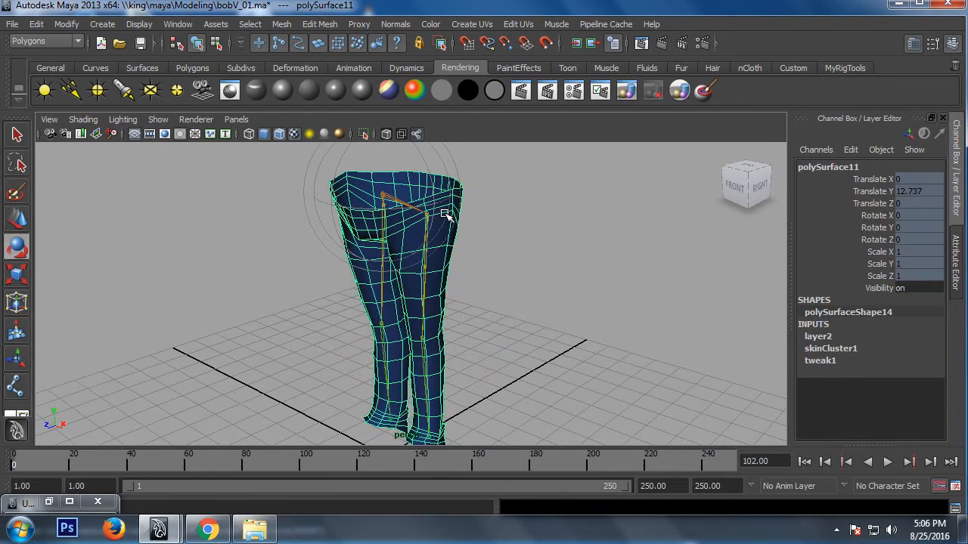